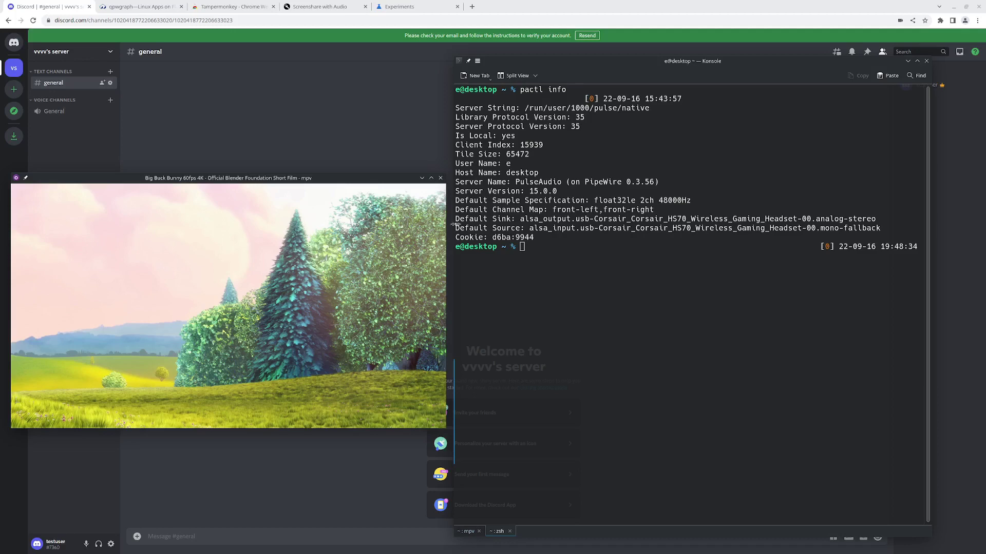
Check the pactl info command and its Server Name line in the terminal to identify the audio server
drag(574, 90, 521, 89)
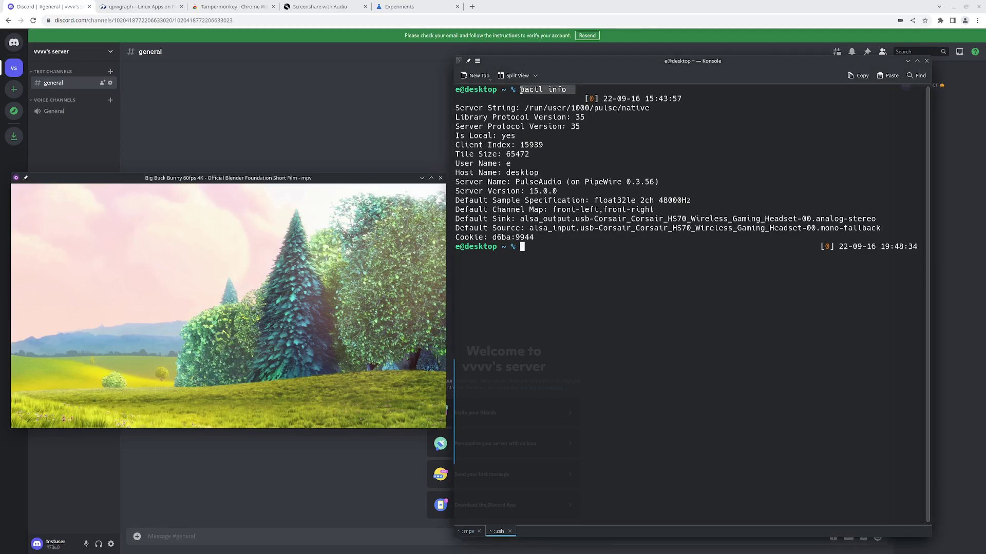
drag(454, 182, 659, 179)
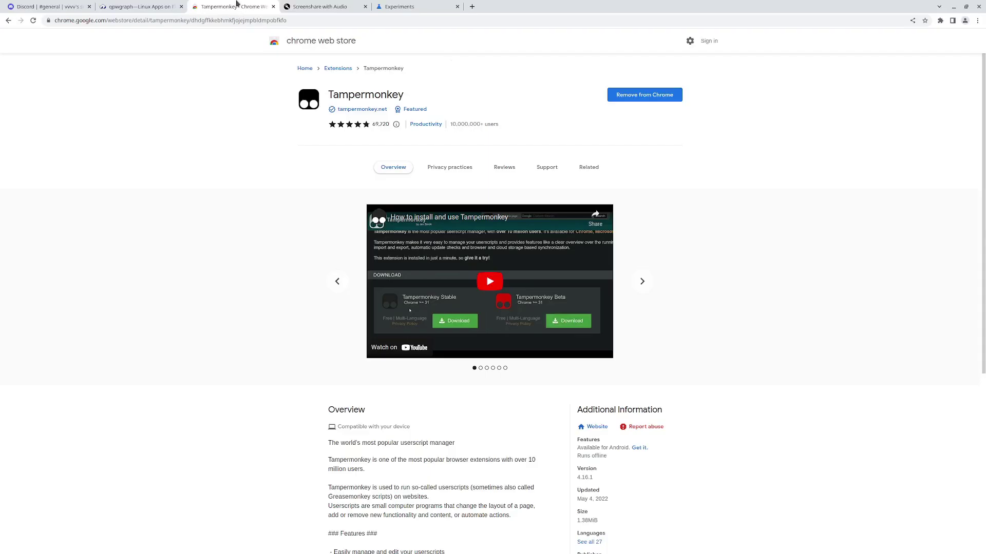
Switch to Chrome and review the Tampermonkey extension page and the Screenshare with Audio userscript page on Greasy Fork
click(235, 6)
drag(409, 97, 327, 97)
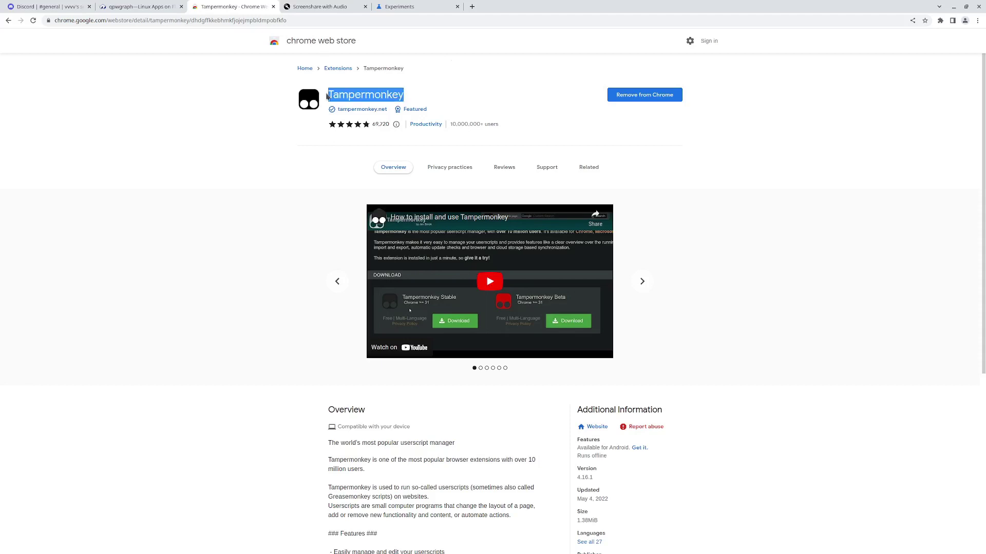
click(357, 90)
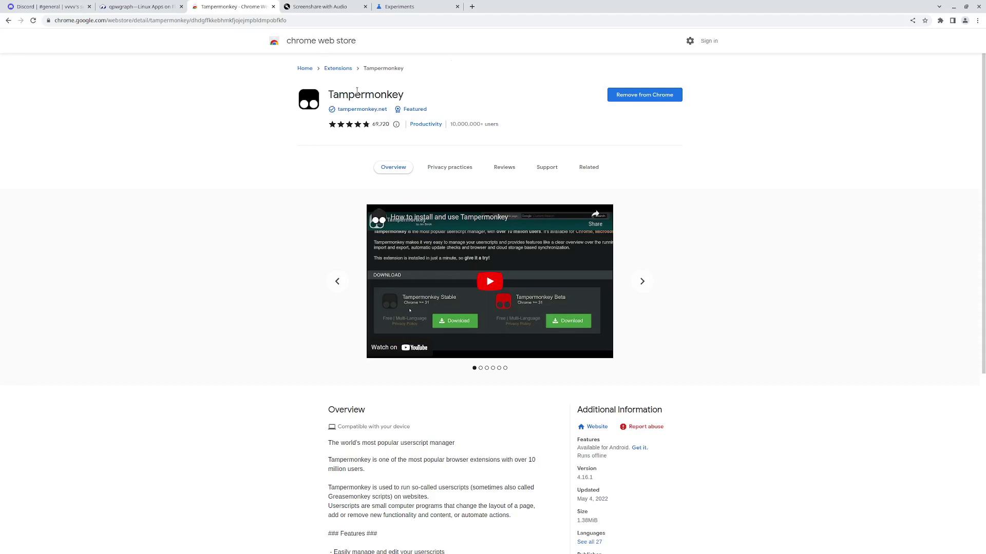
click(322, 7)
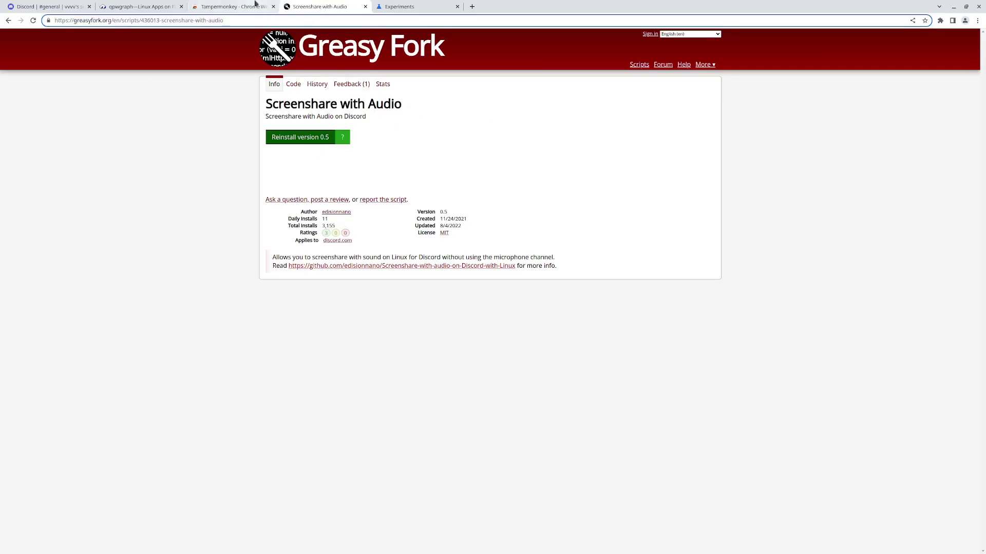
click(58, 20)
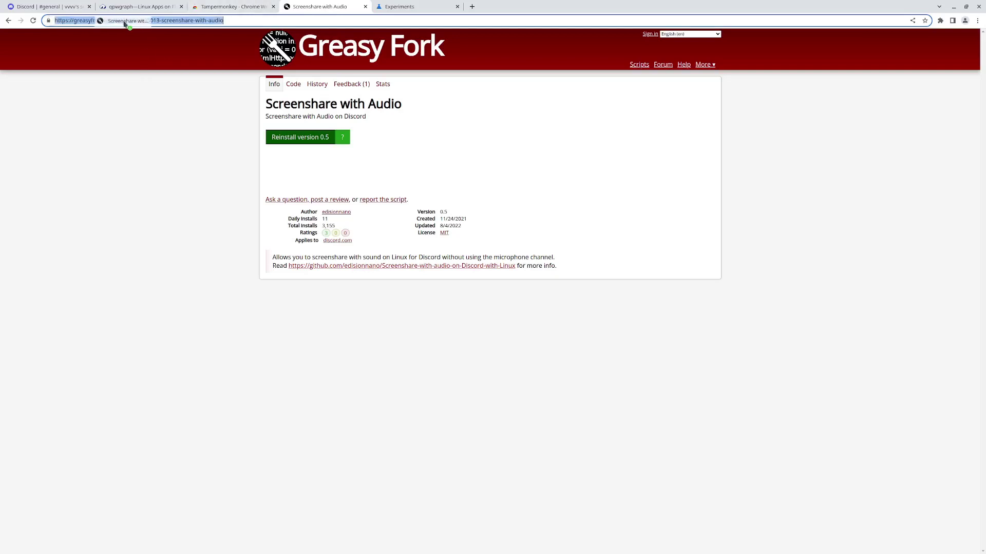
click(229, 184)
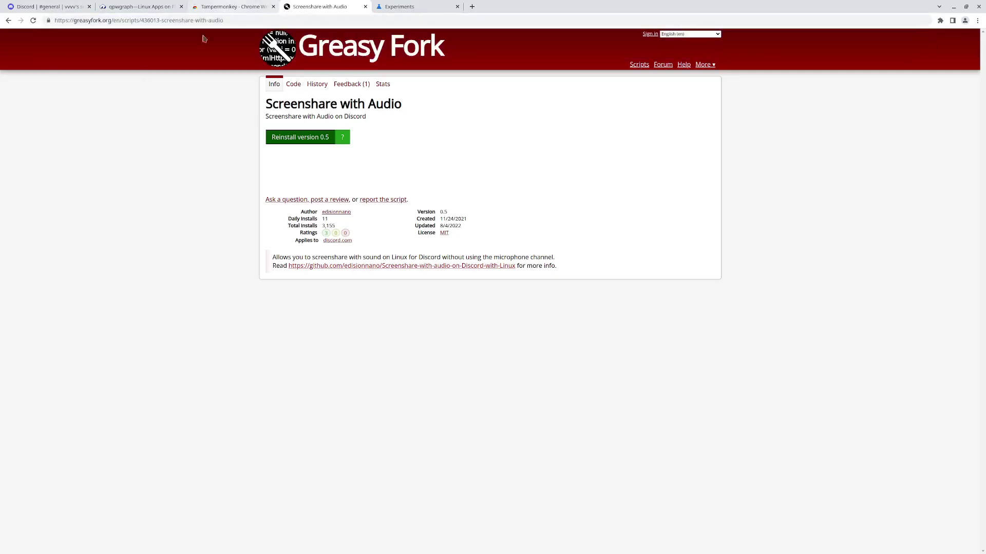
click(208, 4)
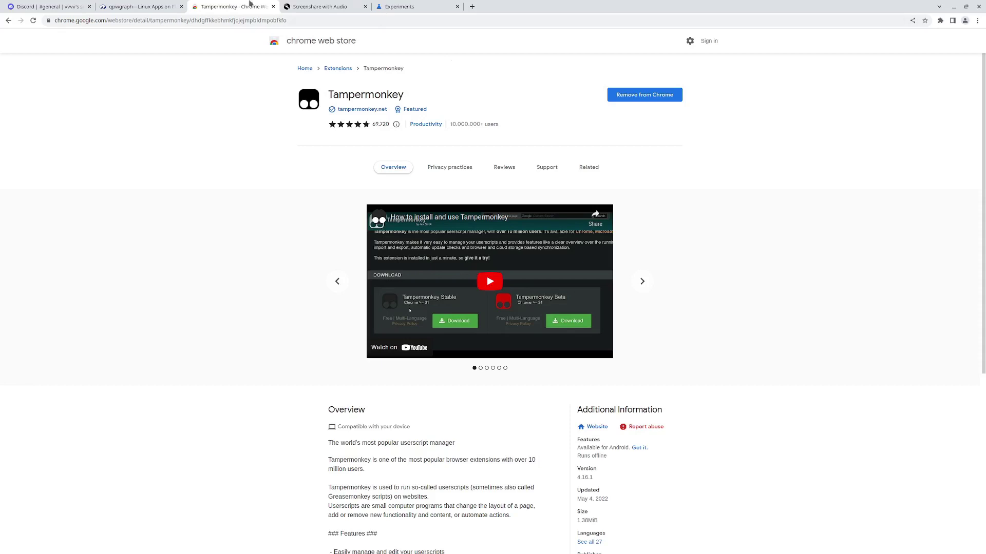
Review the qpwgraph page on Flathub and the WebRTC PipeWire support flag with its chrome://flags address
click(155, 6)
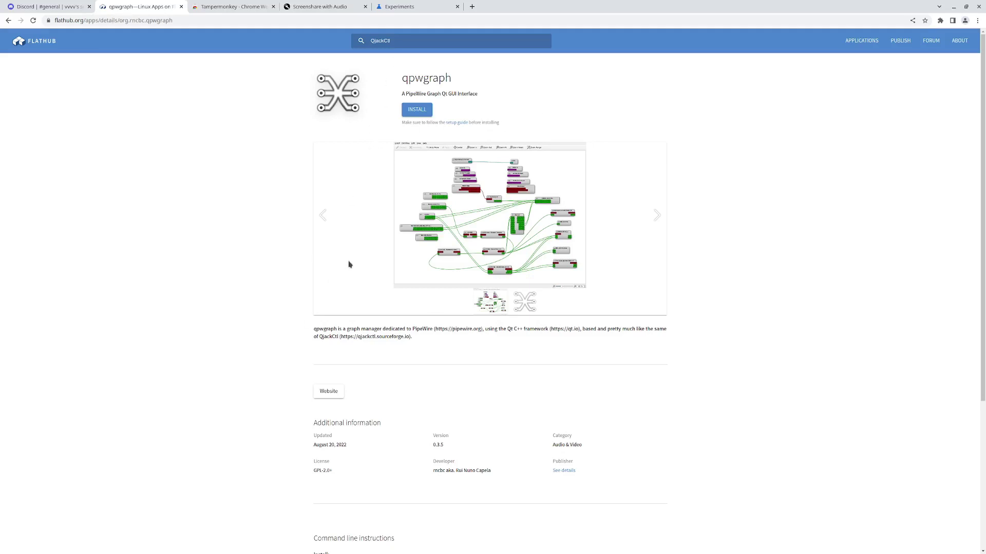
click(404, 4)
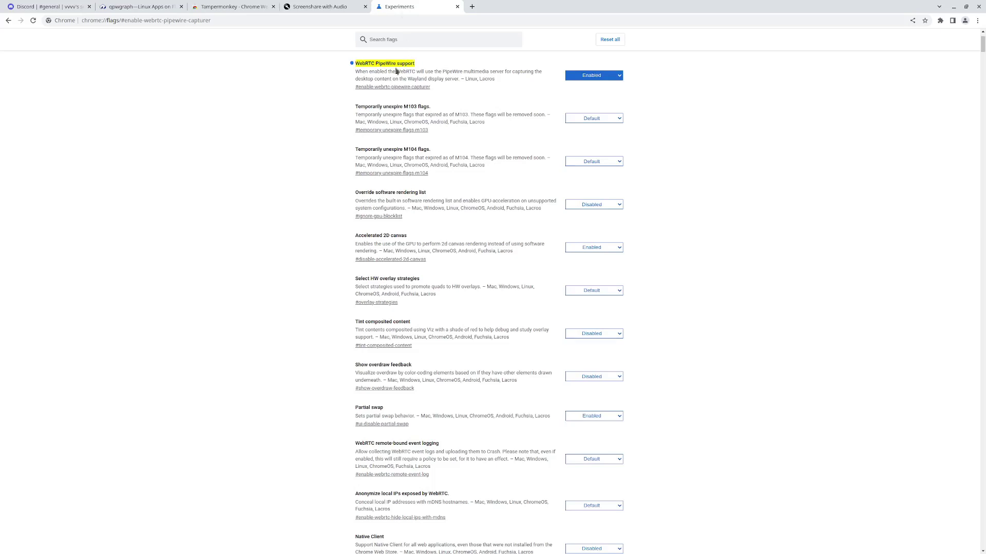
drag(356, 70, 420, 68)
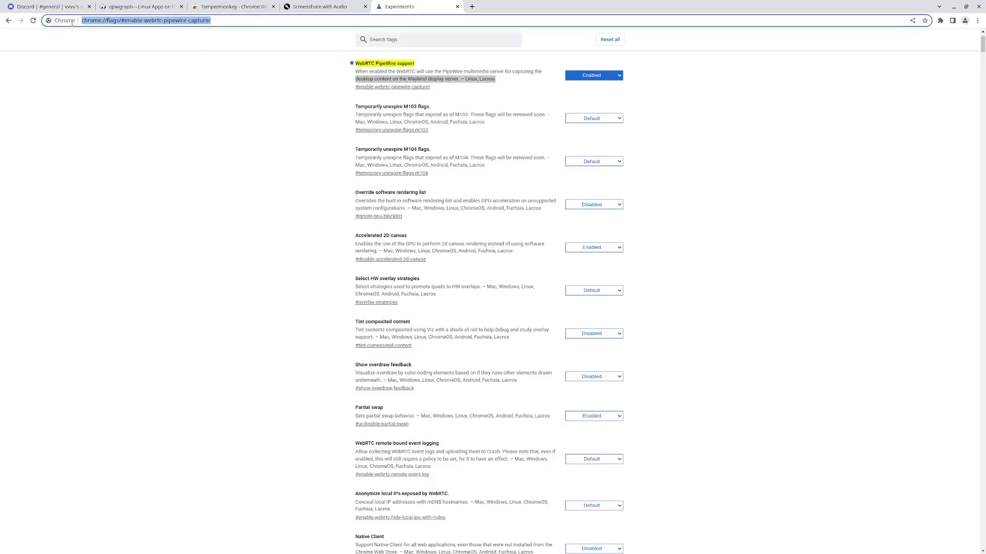
click(584, 62)
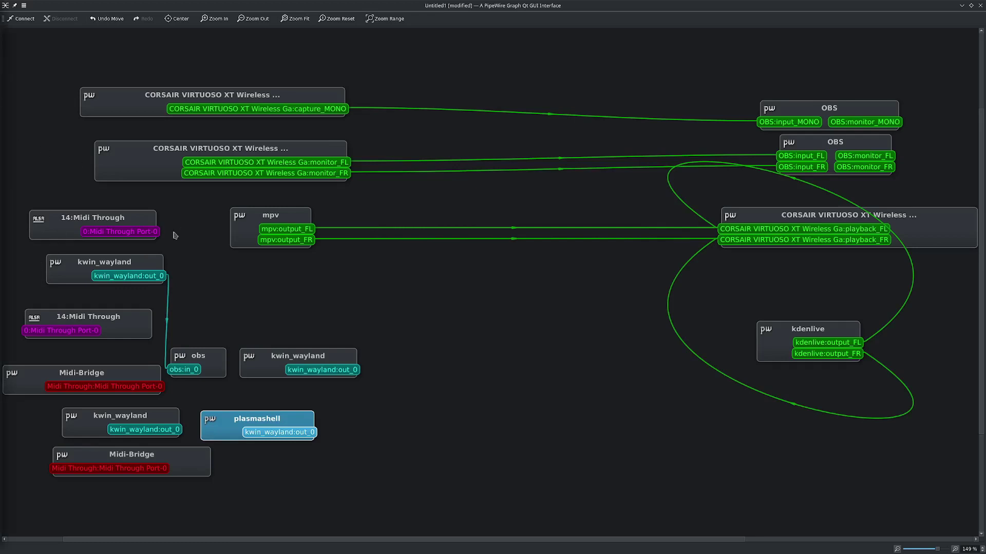
In qpwgraph, line up the headset capture_MONO node with the OBS input_MONO node near the graph's upper edge
drag(224, 97, 231, 84)
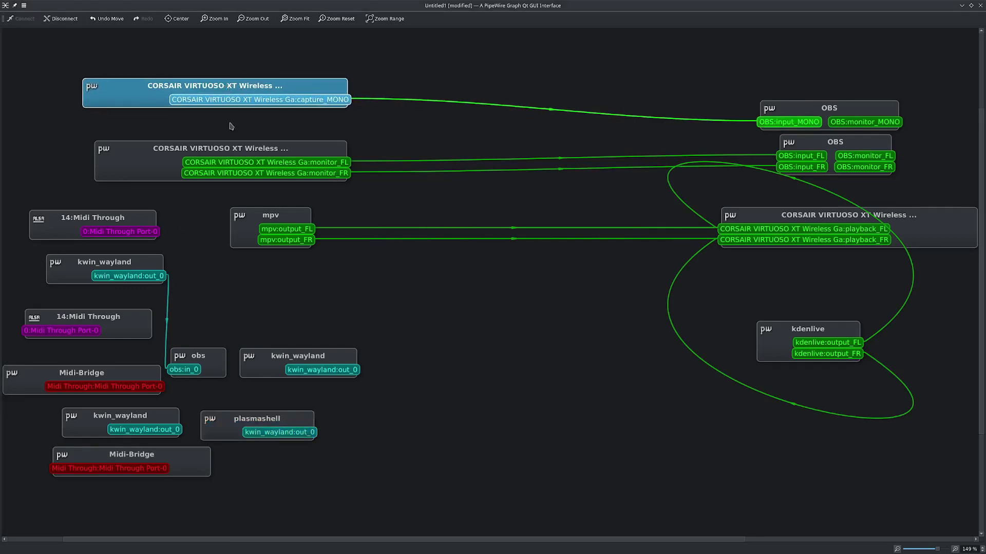
drag(153, 79, 149, 77)
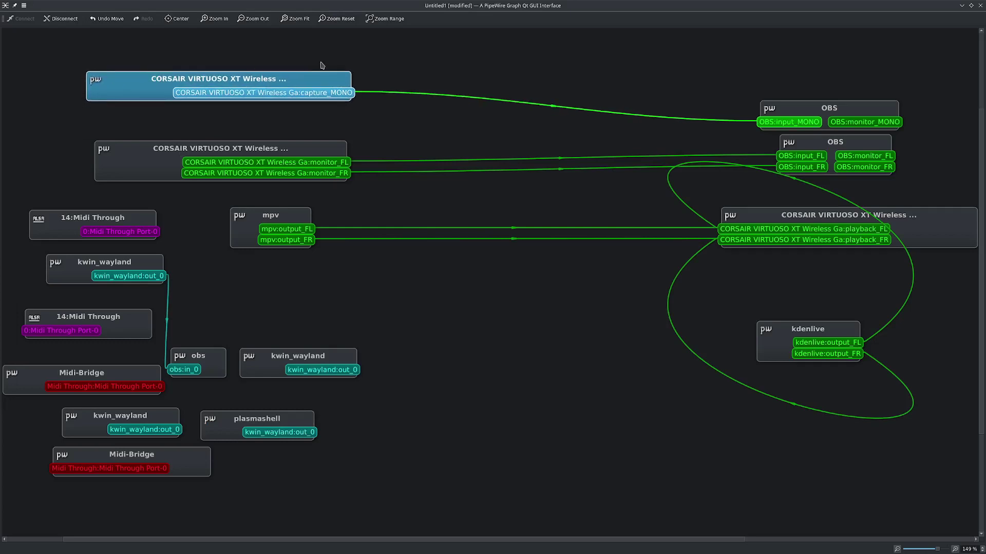
drag(261, 78, 273, 81)
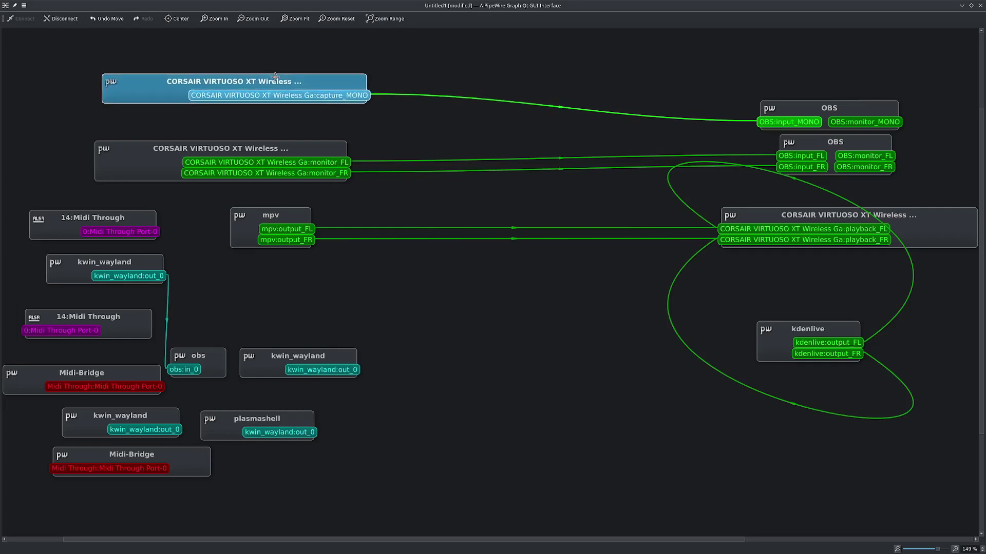
drag(818, 106, 742, 78)
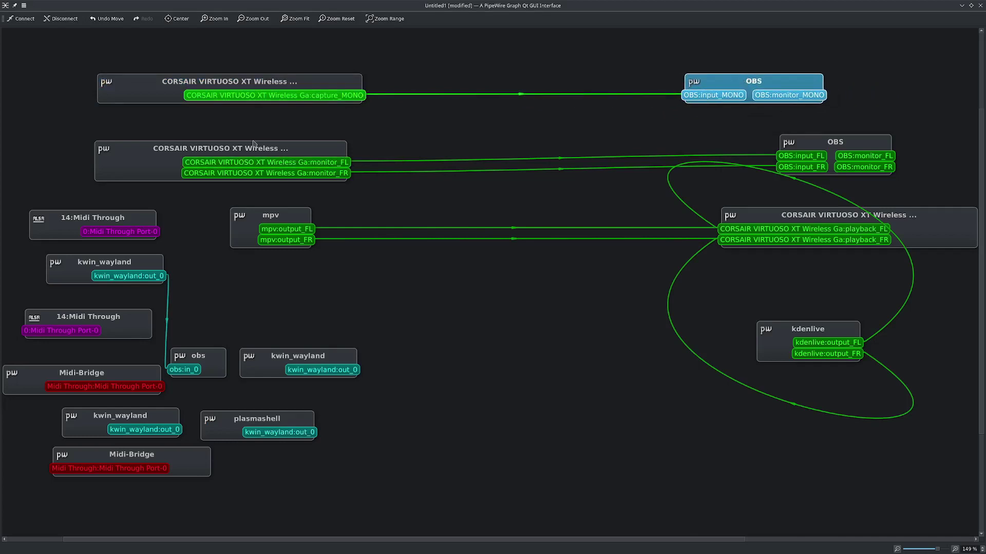
Arrange the headset monitor node opposite the stereo OBS node, and the mpv node opposite the headset playback node below them
mouse_move(248, 143)
mouse_down()
mouse_move(160, 130)
mouse_move(229, 130)
mouse_move(246, 142)
mouse_move(239, 138)
mouse_up()
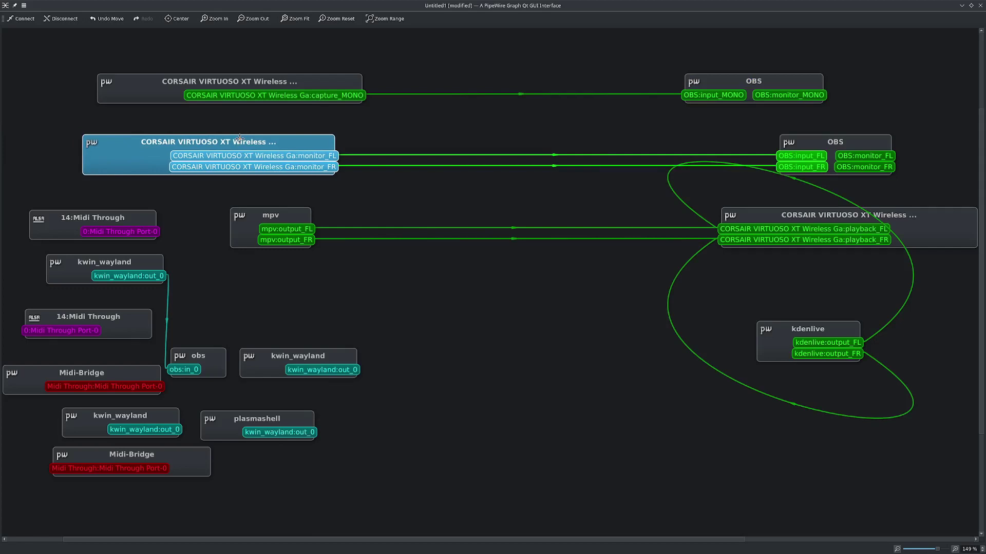
drag(881, 215, 777, 247)
drag(865, 135, 778, 126)
drag(679, 250, 654, 253)
drag(243, 214, 234, 252)
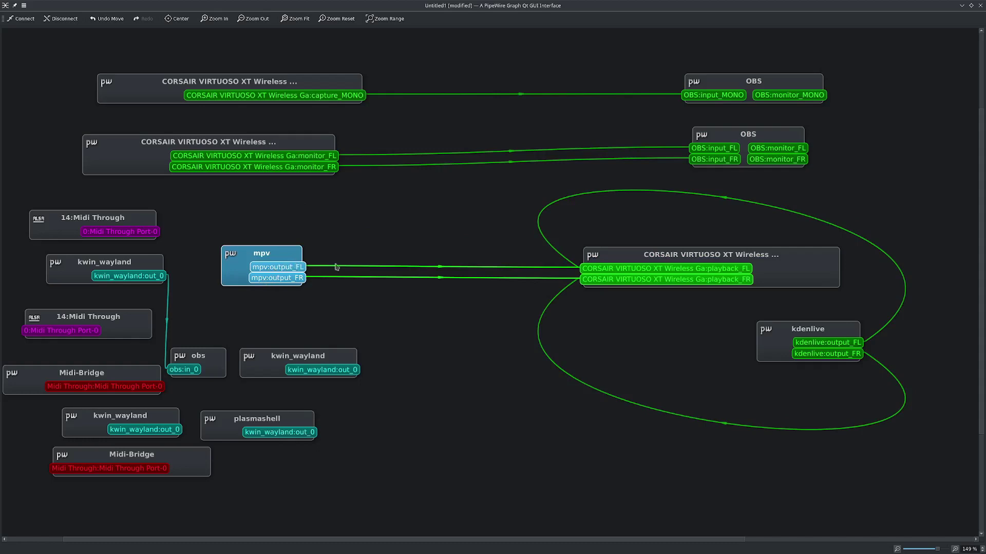
drag(688, 258, 674, 256)
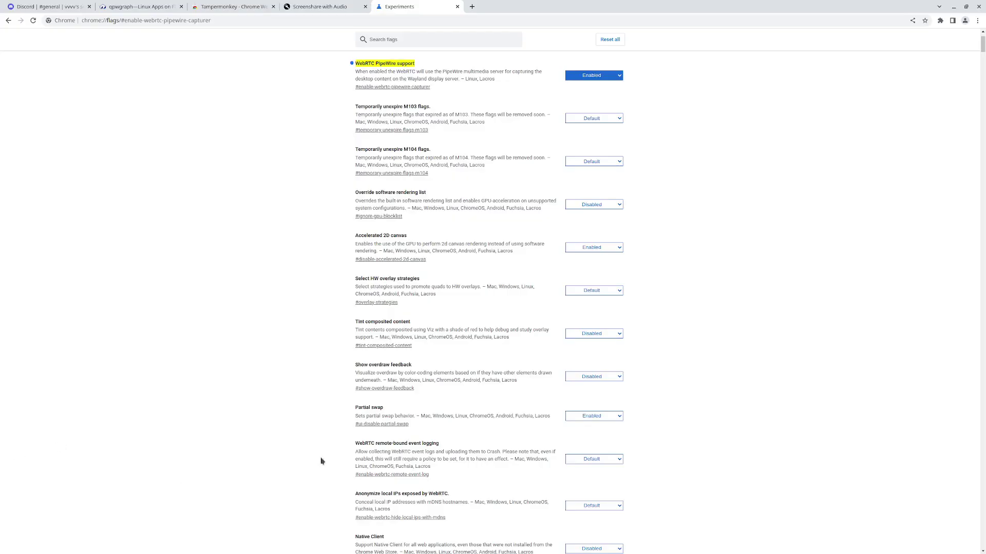
Switch back to Discord in Chrome and join the General voice channel
click(325, 6)
click(412, 6)
click(46, 4)
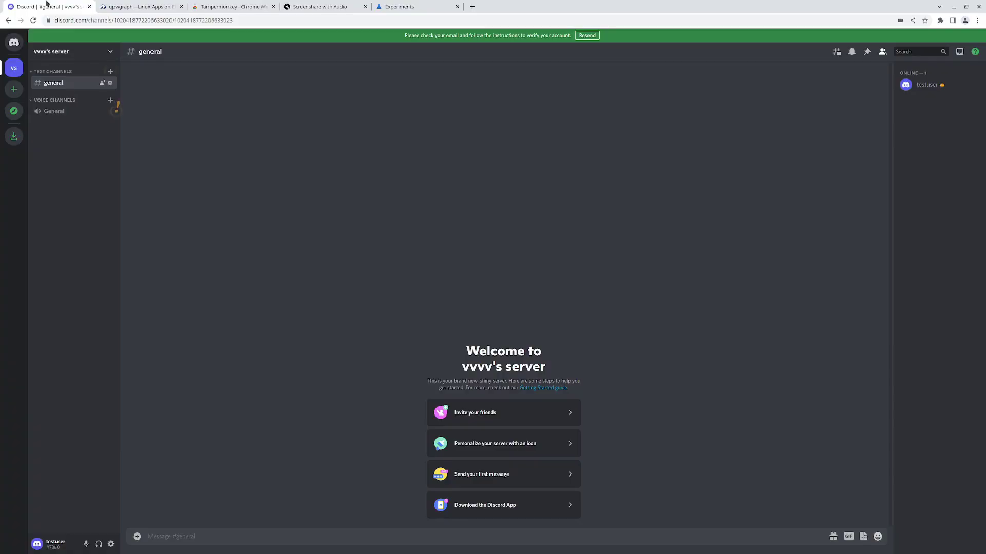
click(58, 114)
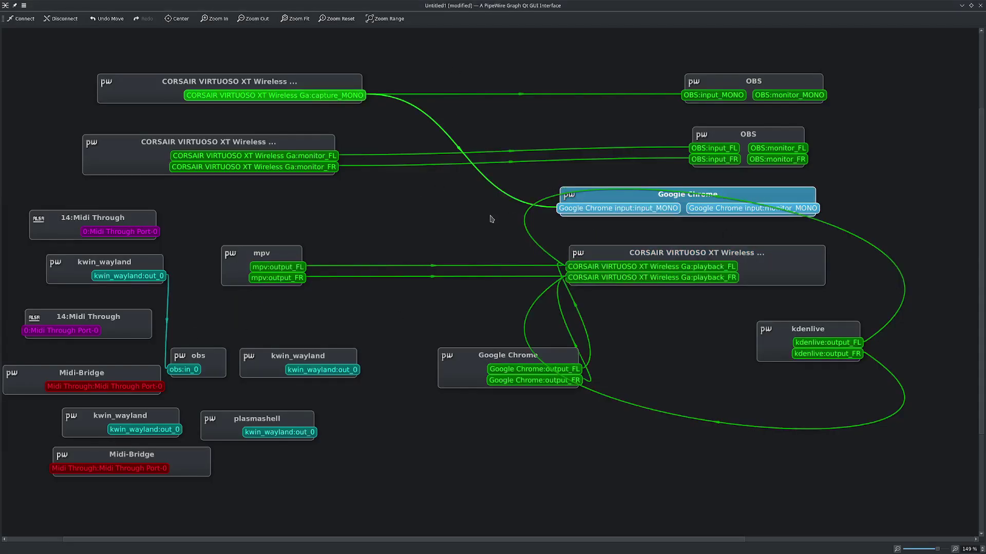
In qpwgraph, place the Google Chrome input node below the OBS nodes and the Chrome output and headset playback nodes side by side lower down
drag(620, 198, 656, 192)
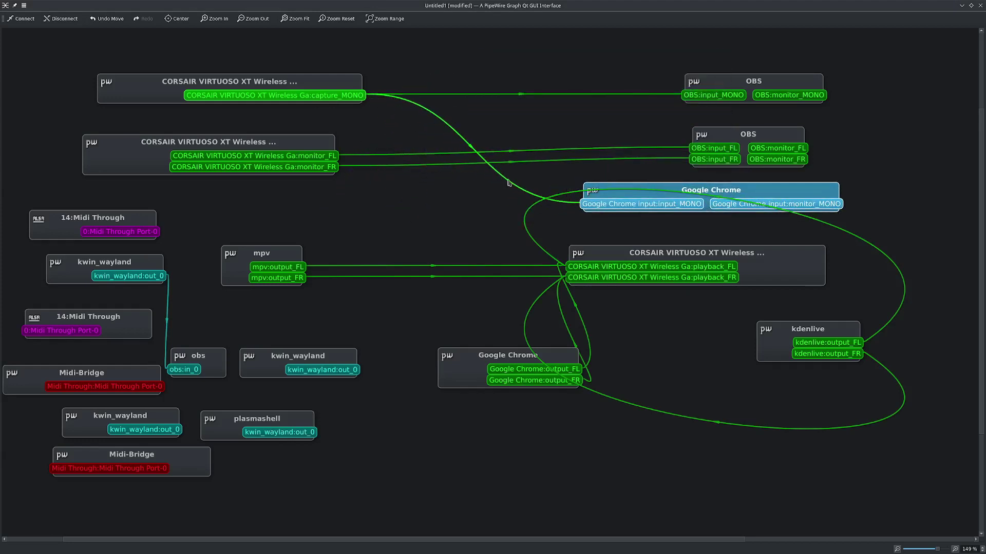
drag(711, 266, 529, 253)
drag(662, 260, 674, 384)
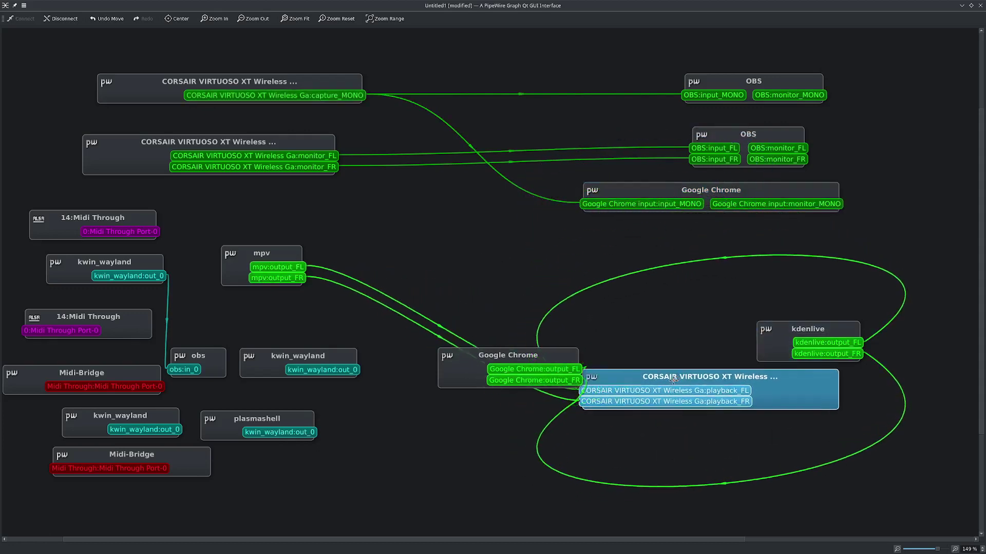
drag(665, 196, 590, 214)
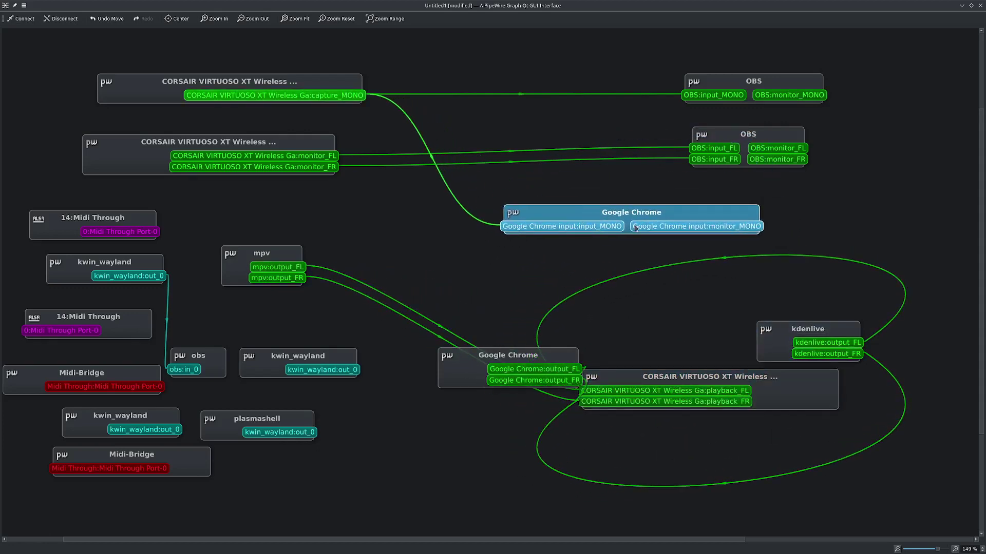
drag(502, 363, 403, 444)
drag(657, 382, 661, 431)
drag(626, 213, 673, 215)
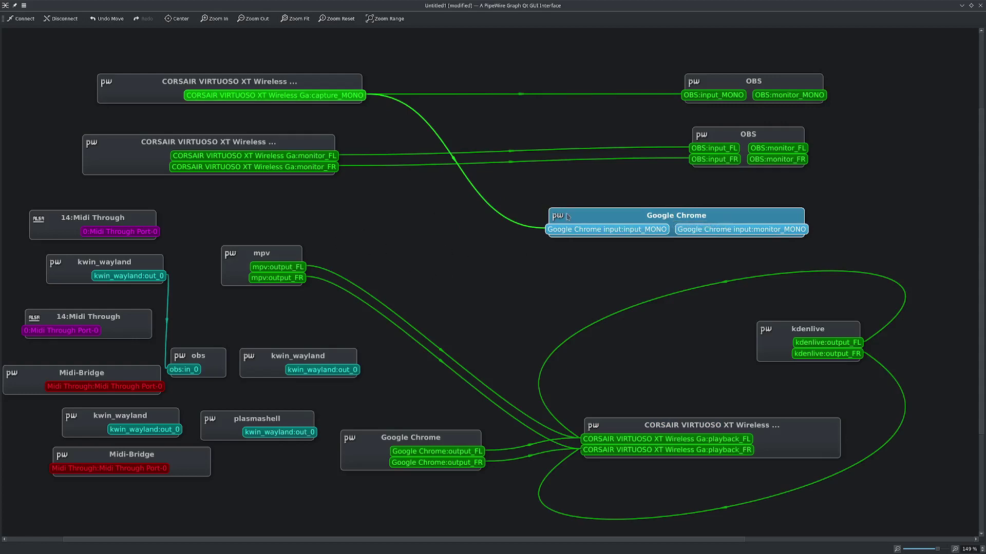
drag(568, 217, 579, 212)
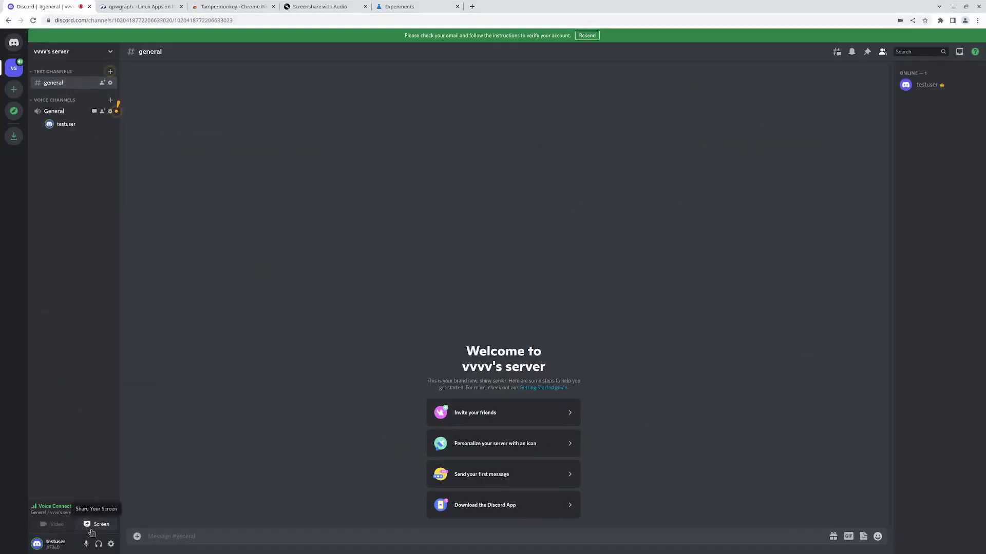
Start a screen share in Discord and select the Big Buck Bunny mpv window as the portal's share source
click(92, 530)
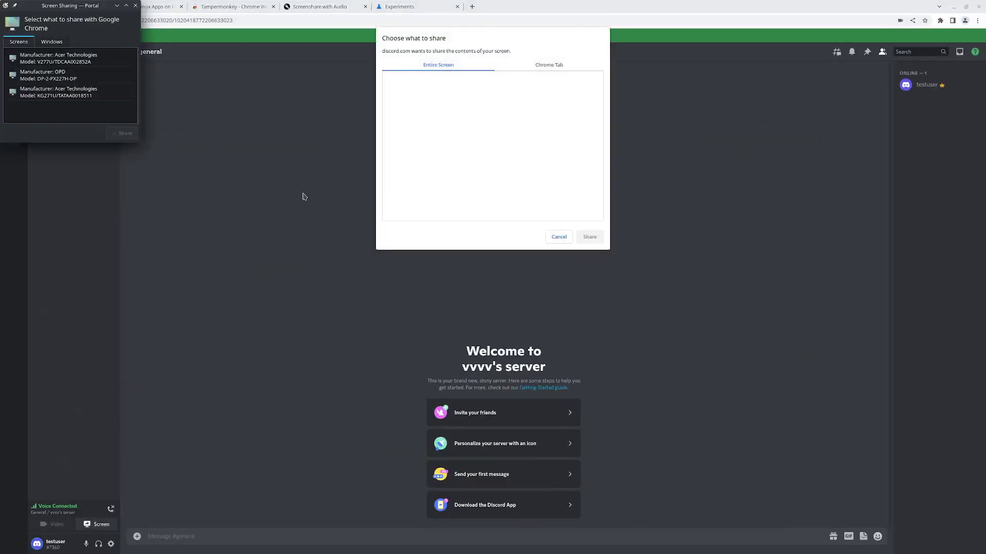
click(54, 44)
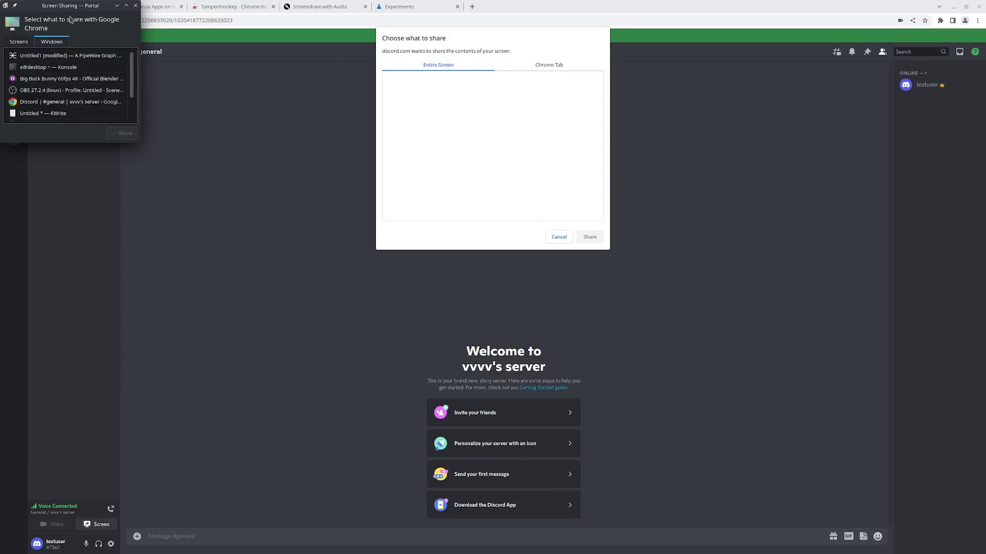
drag(71, 19, 106, 44)
scroll(161, 127, down, 3)
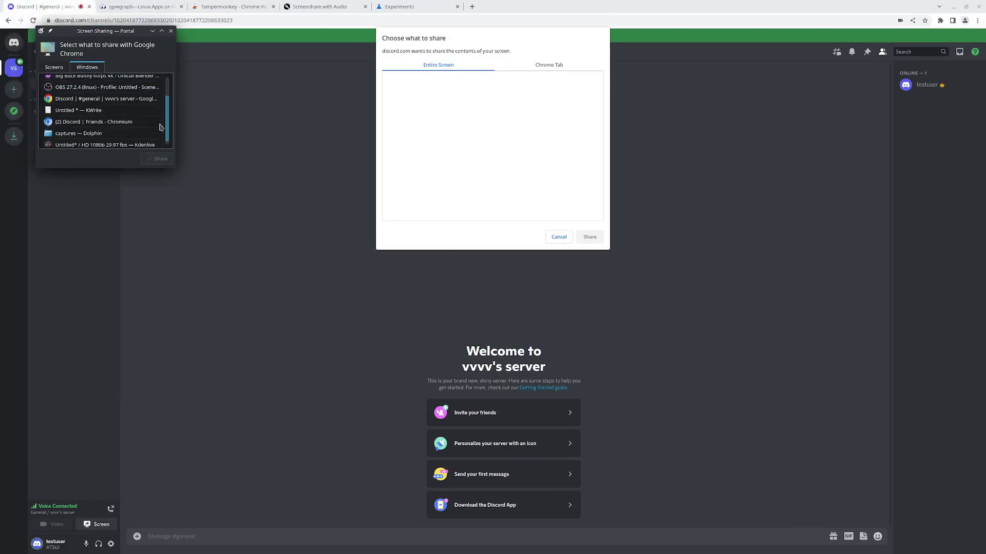
scroll(160, 127, up, 3)
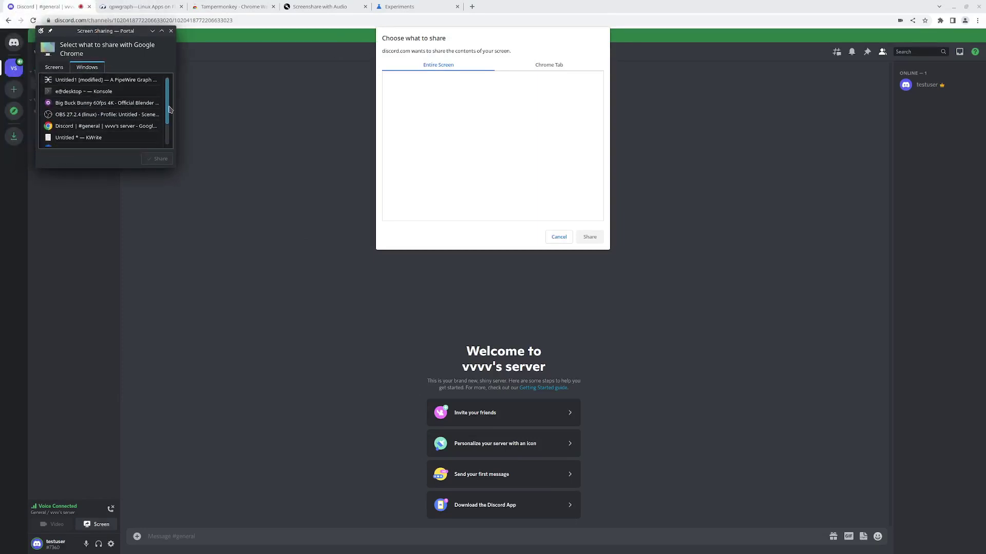
click(132, 103)
click(158, 159)
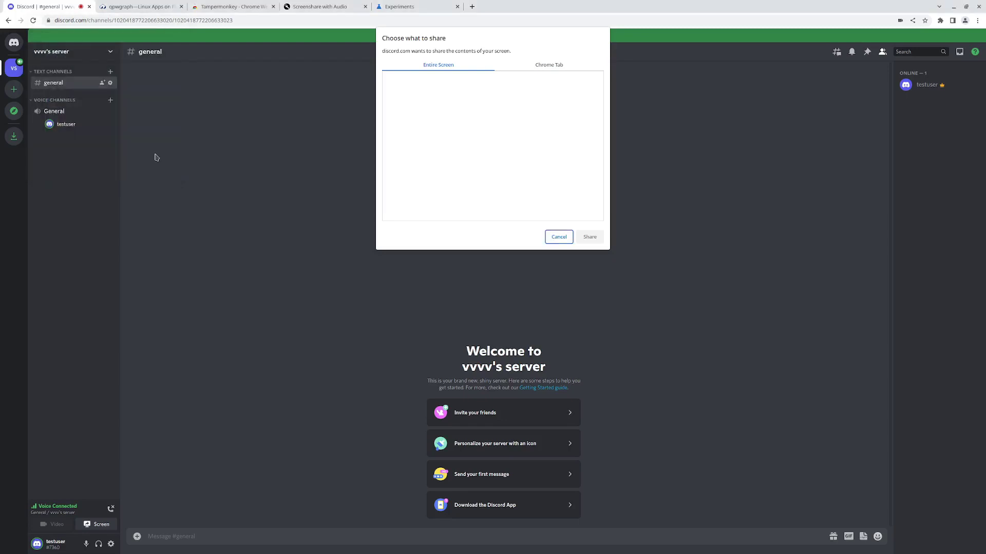
Share the previewed video in the browser prompt and choose the Big Buck Bunny window again in the second portal request
click(430, 117)
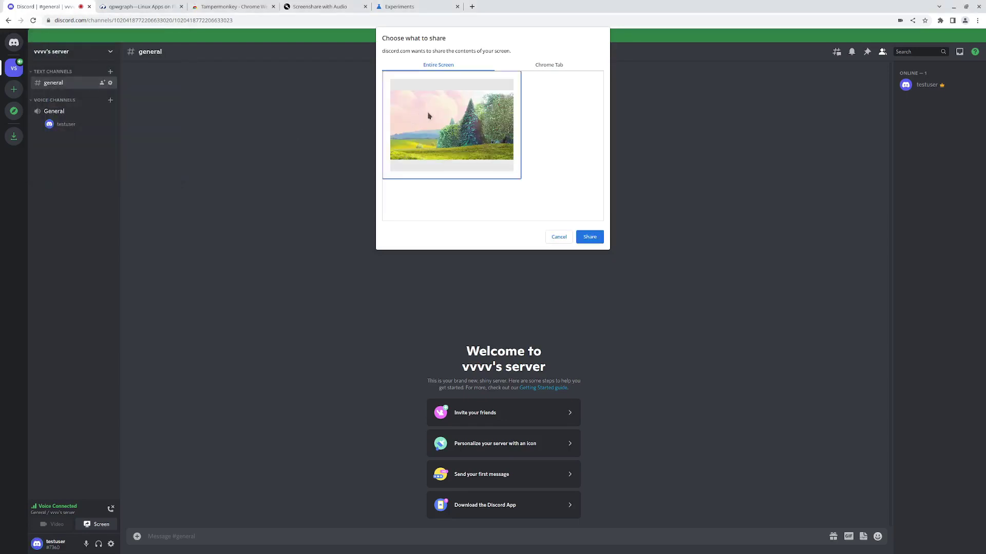
click(589, 237)
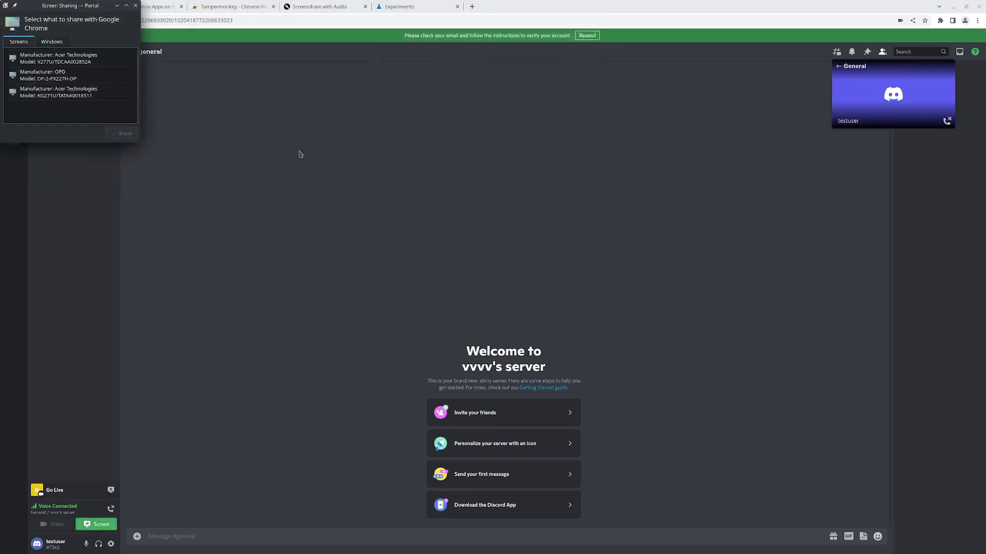
click(56, 42)
click(108, 82)
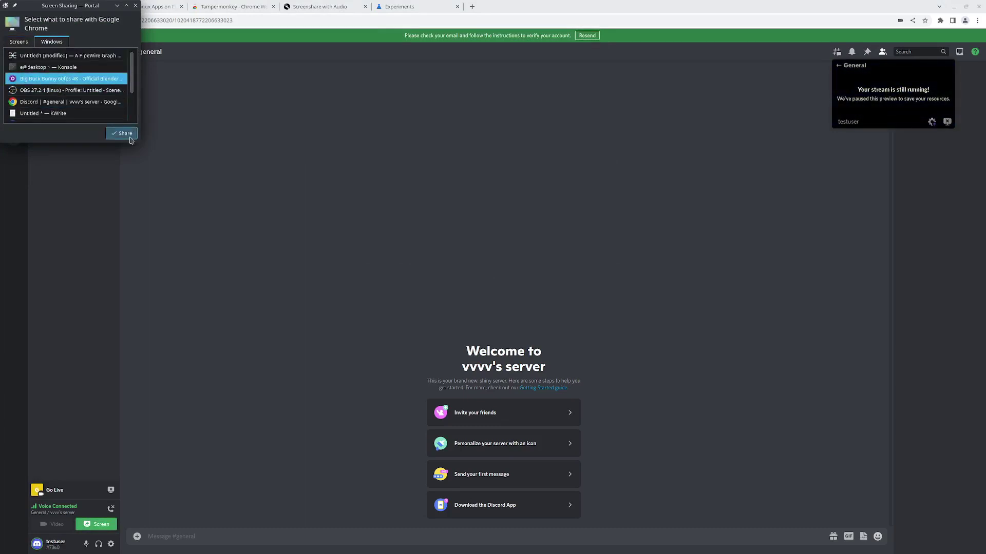
click(129, 136)
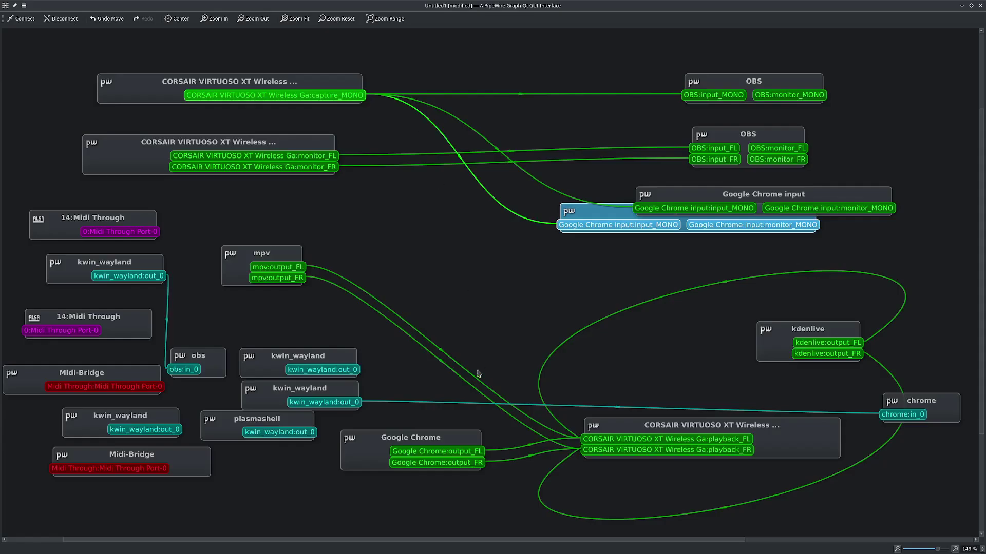
Separate the two overlapping Google Chrome input nodes, placing the microphone one below the OBS nodes and the other beside the mpv node
drag(590, 210, 460, 262)
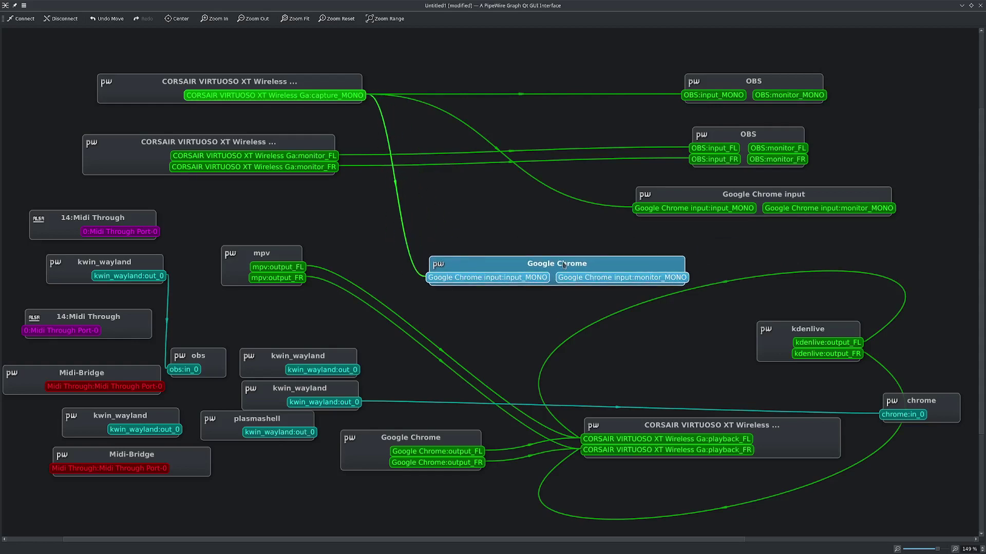
drag(563, 264, 580, 256)
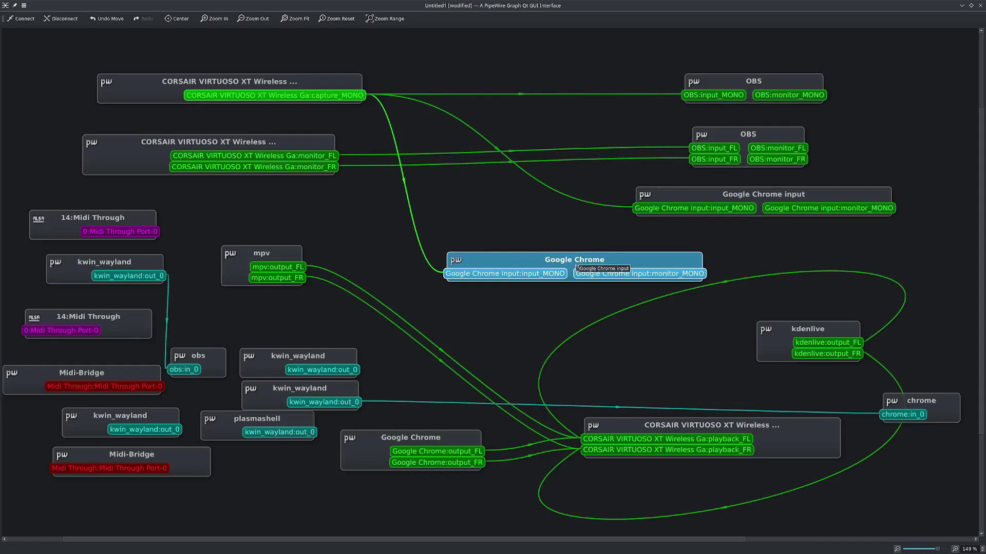
drag(751, 194, 544, 306)
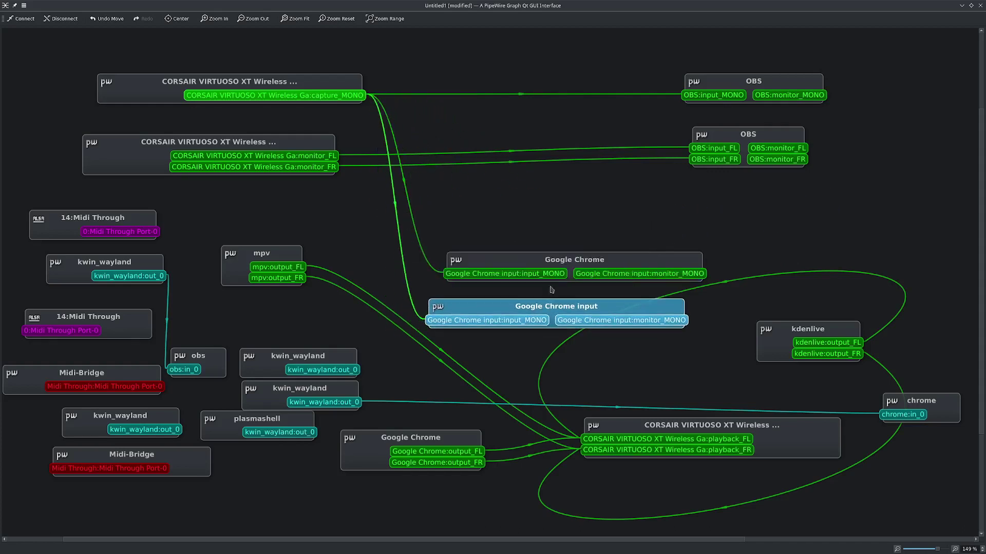
drag(563, 259, 844, 161)
click(568, 307)
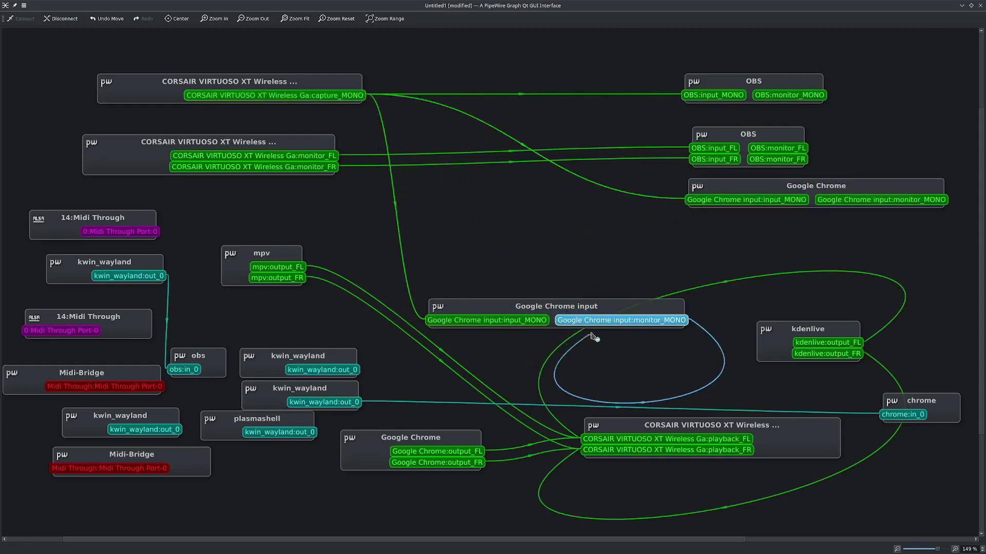
drag(590, 308, 573, 242)
Rename the Google Chrome input node beside mpv to "stream out" and place it farther from the mpv node
double_click(544, 260)
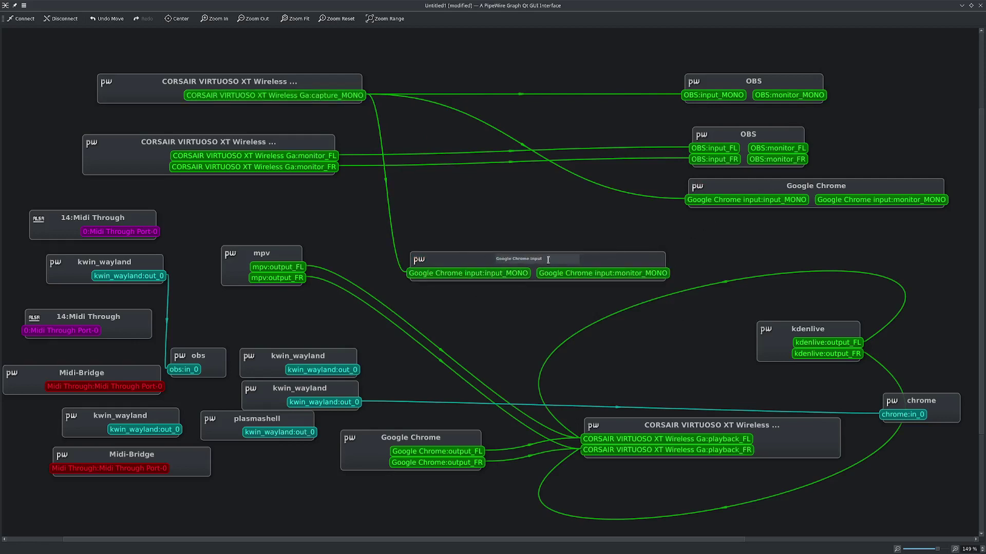
key(BackSpace)
key(Return)
drag(548, 257, 643, 249)
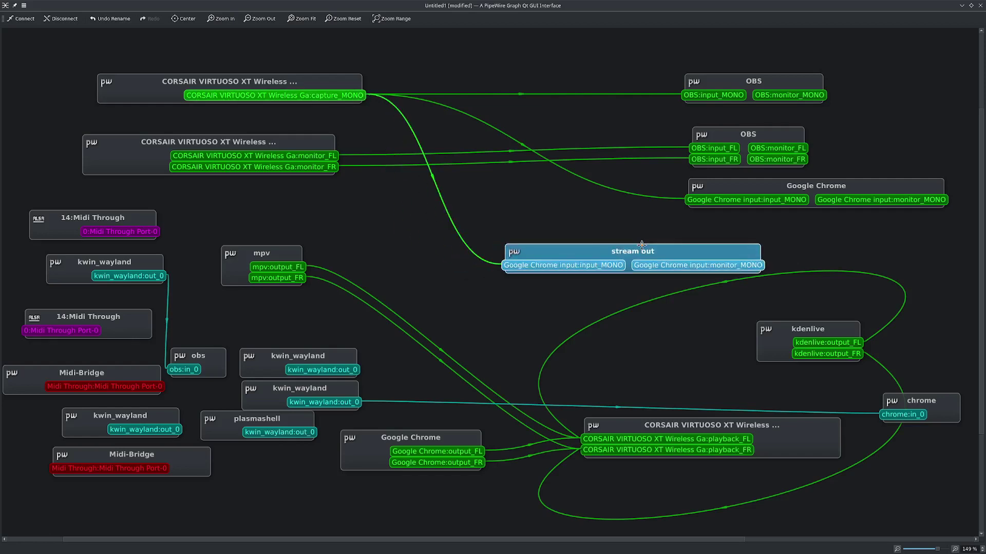
Disconnect the headset's capture_MONO port from the stream out node's input_MONO port
click(405, 127)
right_click(408, 127)
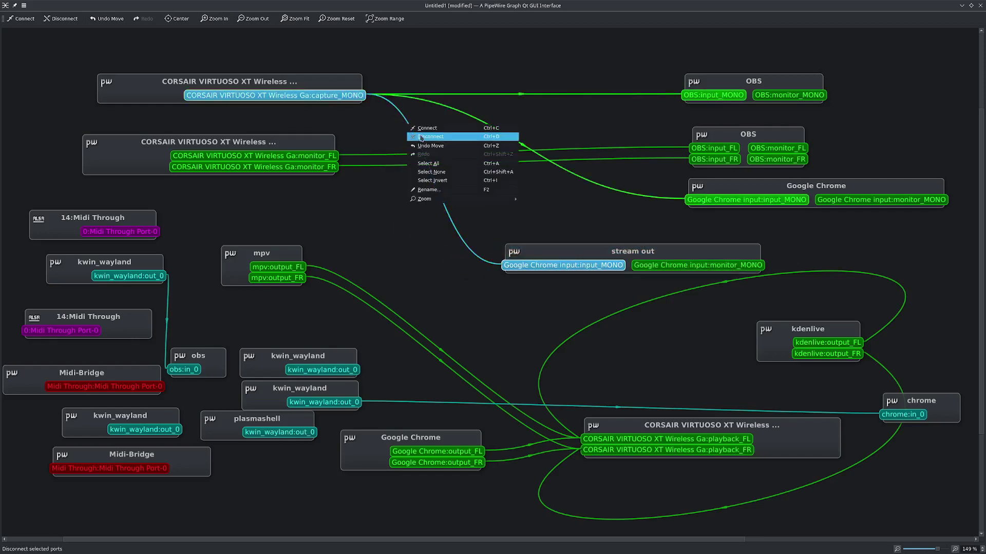
click(423, 138)
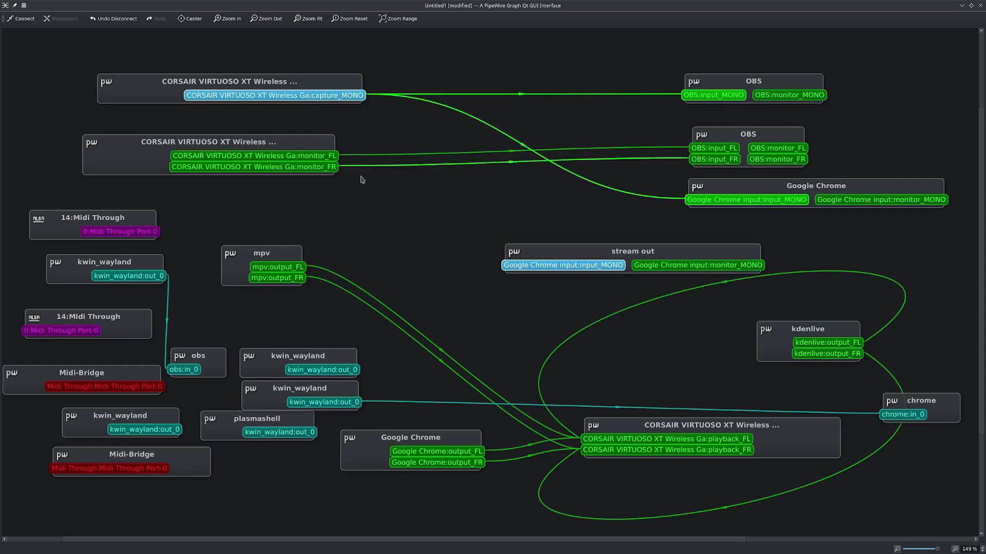
Connect mpv's output_FL and output_FR ports to the stream out node's input_MONO port and move that node slightly above mpv
drag(302, 271, 518, 266)
key(ctrl+c)
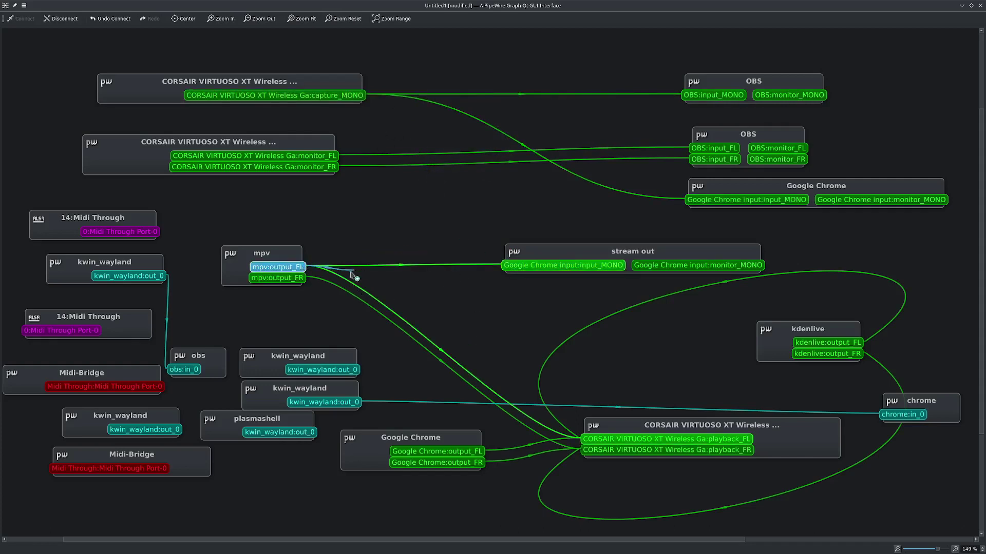
drag(298, 282, 508, 270)
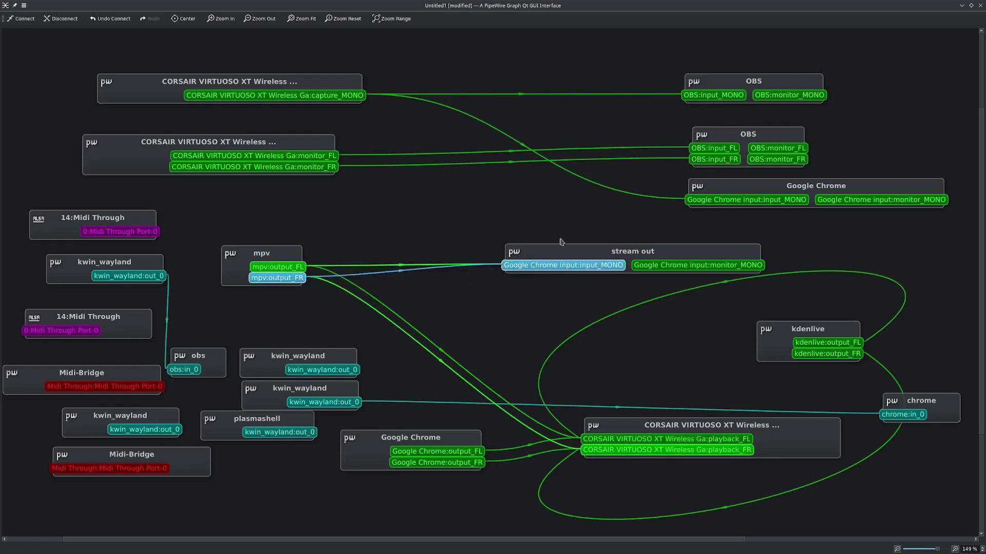
drag(560, 251, 523, 222)
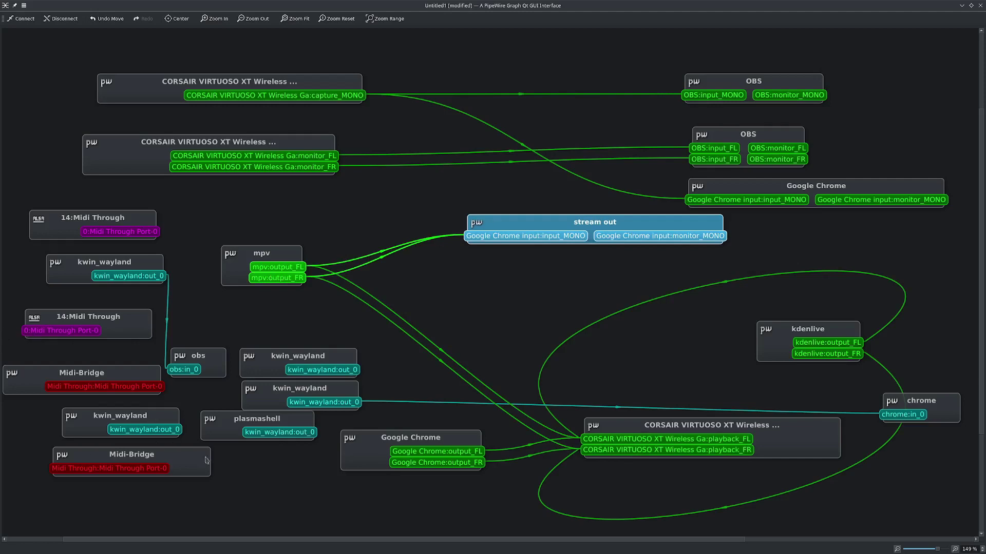
Bring the playing Big Buck Bunny mpv window to the front and reposition it over the graph
key(alt+Tab)
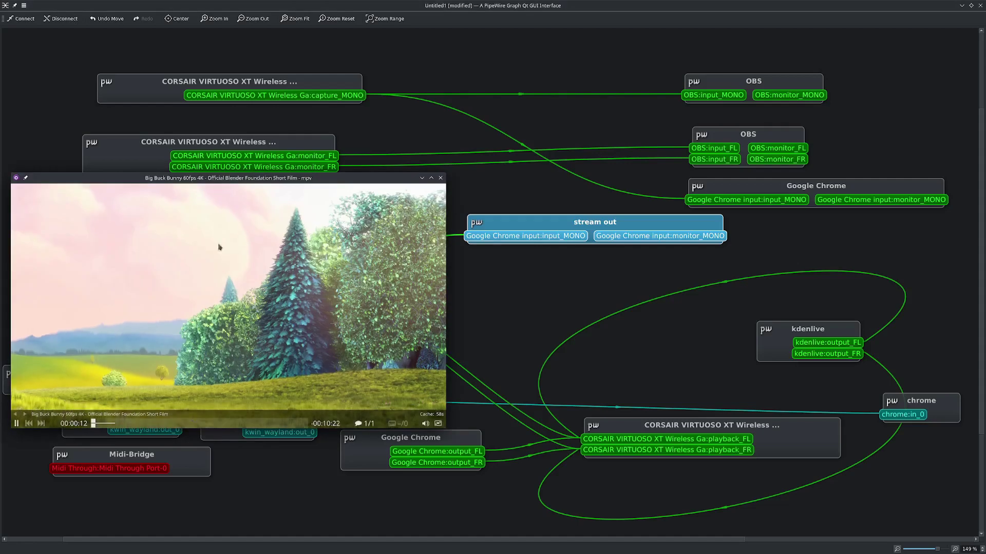
drag(262, 180, 570, 186)
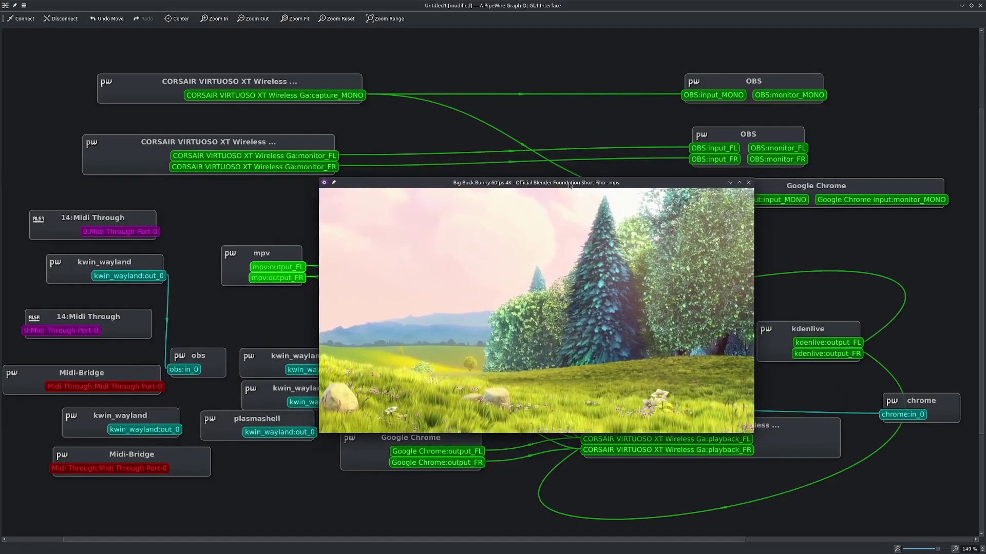
drag(460, 183, 575, 302)
drag(654, 395, 337, 208)
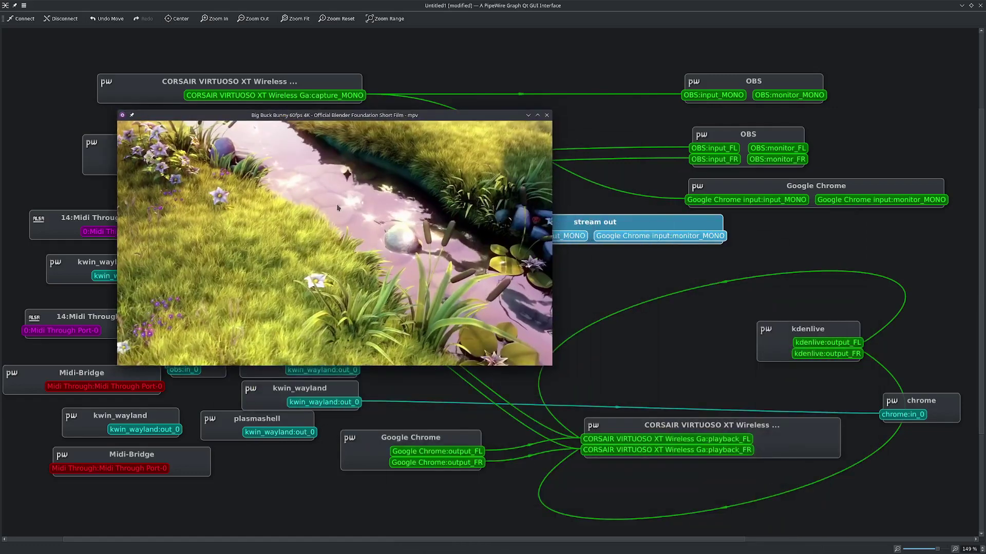
Switch to Discord in Chrome, view the streaming account's profile card and move the floating stream preview over the channel list
click(454, 68)
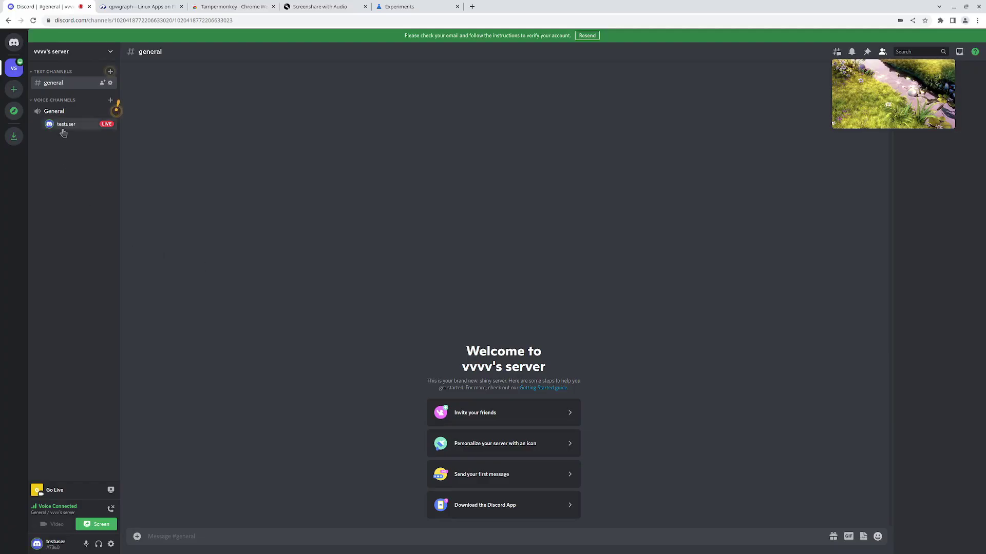
click(63, 129)
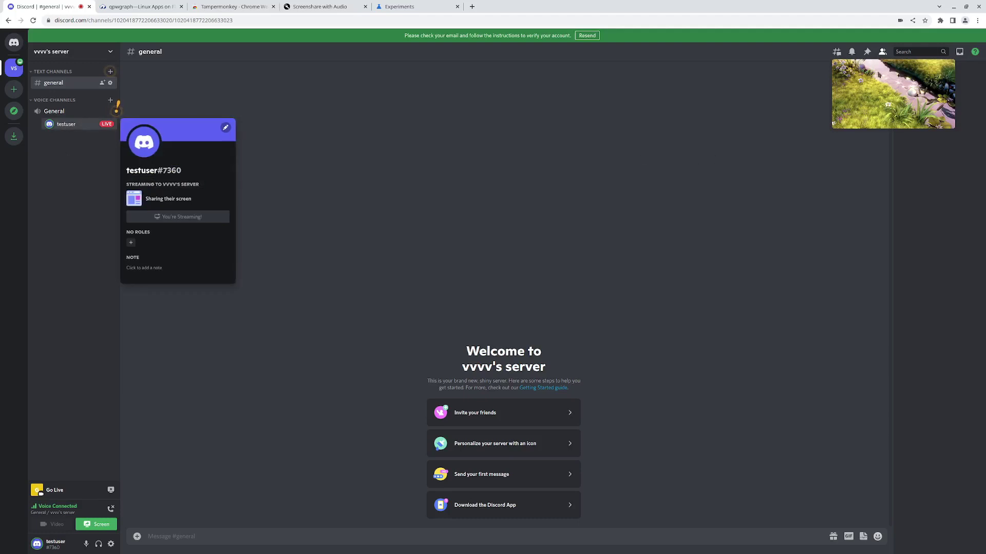
drag(893, 94, 402, 249)
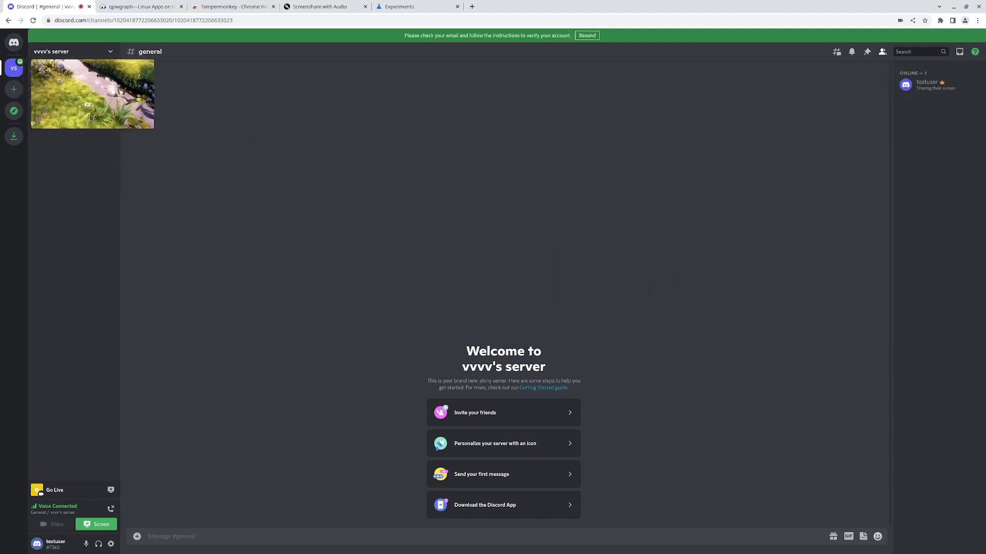